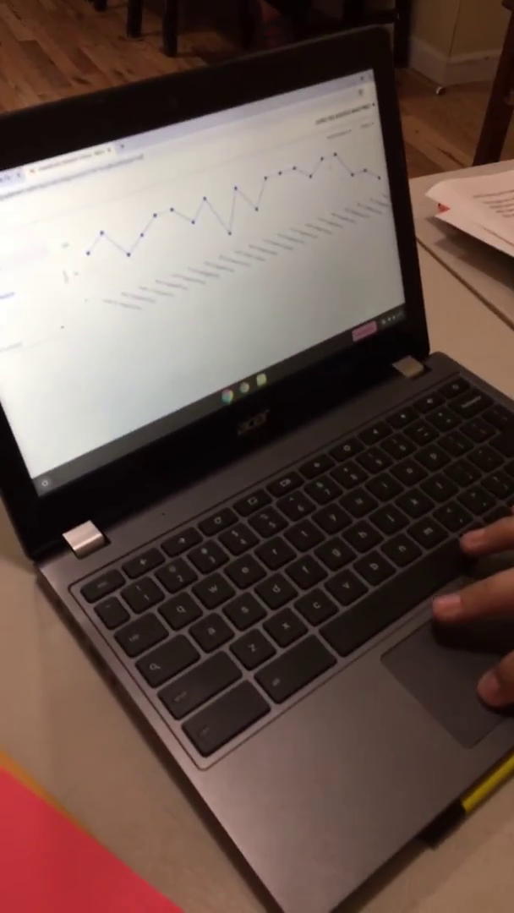
mouse_move(204, 200)
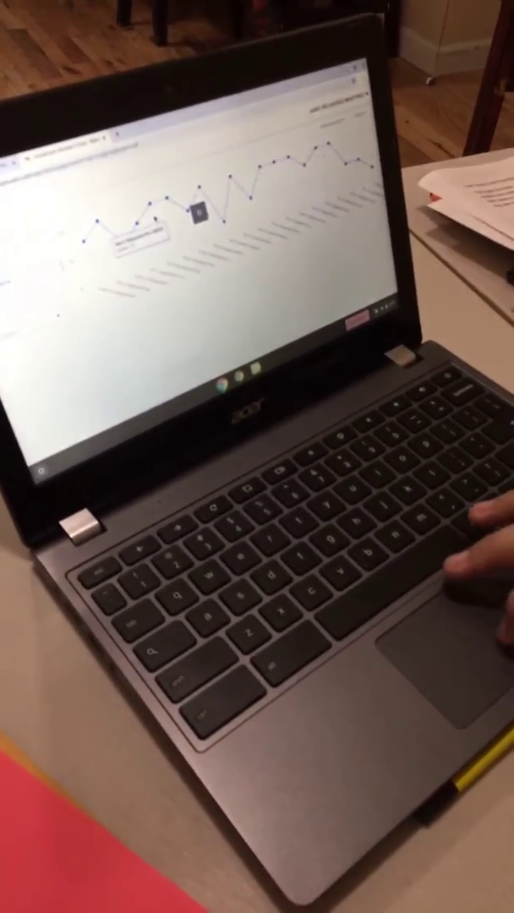
Step: Leave the progress line chart for the mostly blank assignments page
click(199, 211)
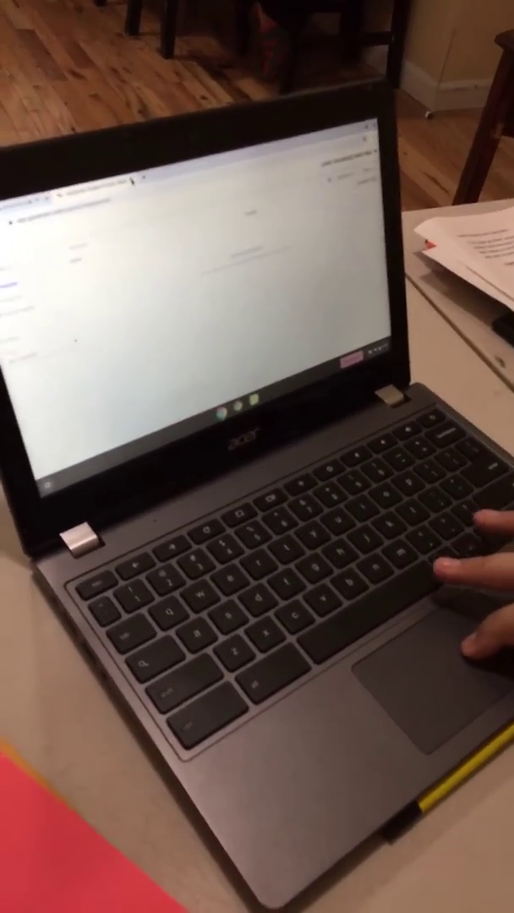
Step: Open Classwork to show the assignment list with blue circular icons
click(135, 182)
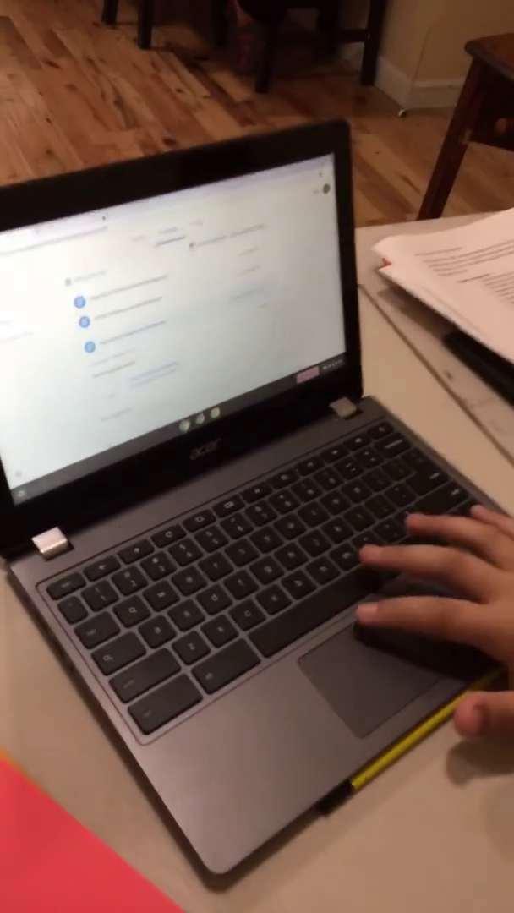